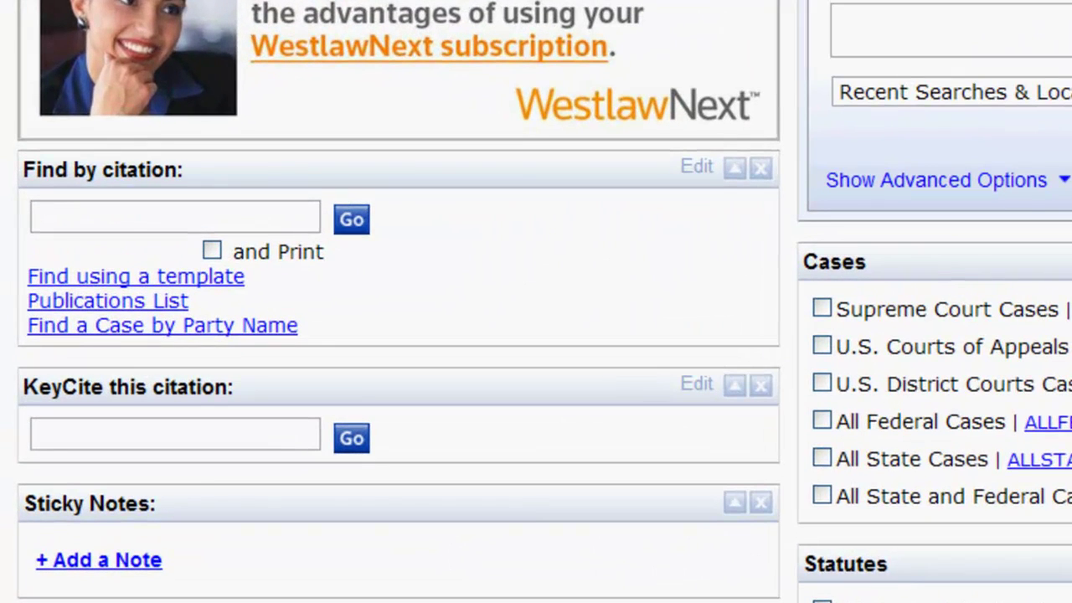
Retrieve the case cited as 554 u.s. 570 using Find by citation
text(554 u.s. 570)
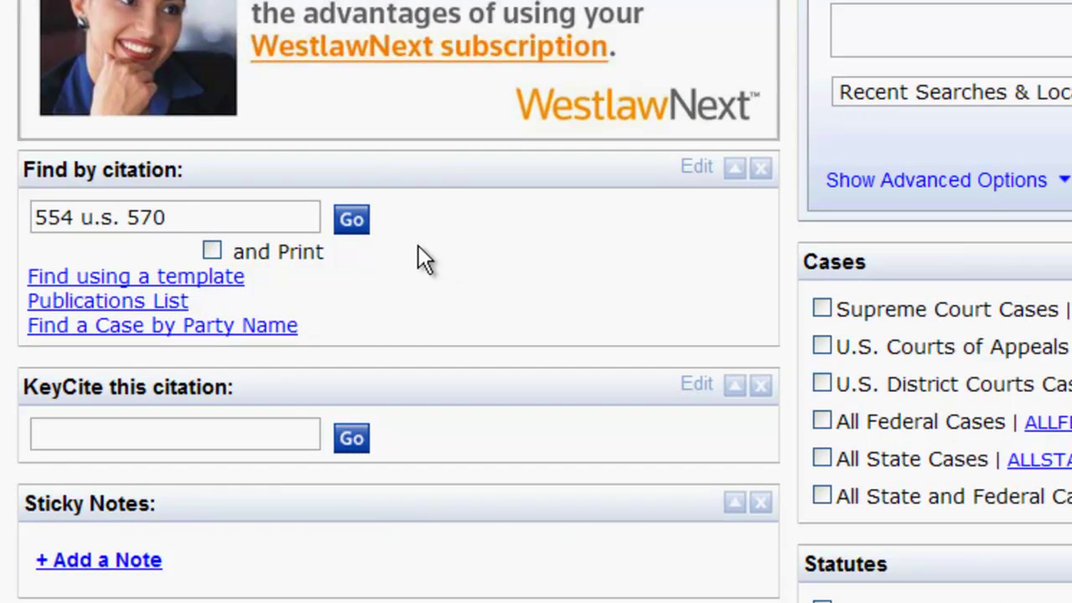
click(352, 222)
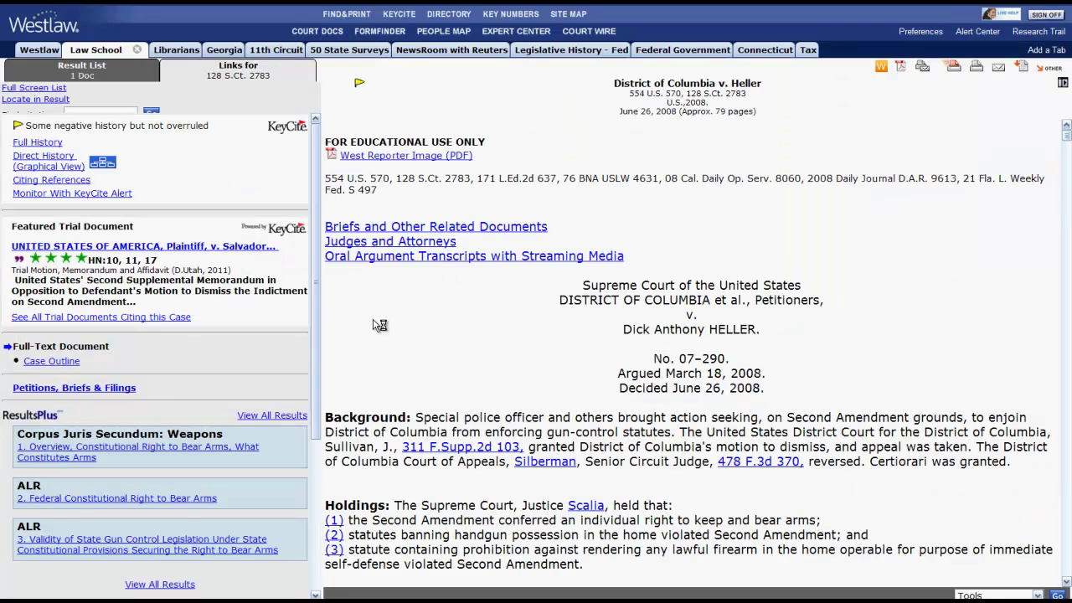
Return to the Law School page, go to Find & Print, and open the option to find a case by party name
click(87, 50)
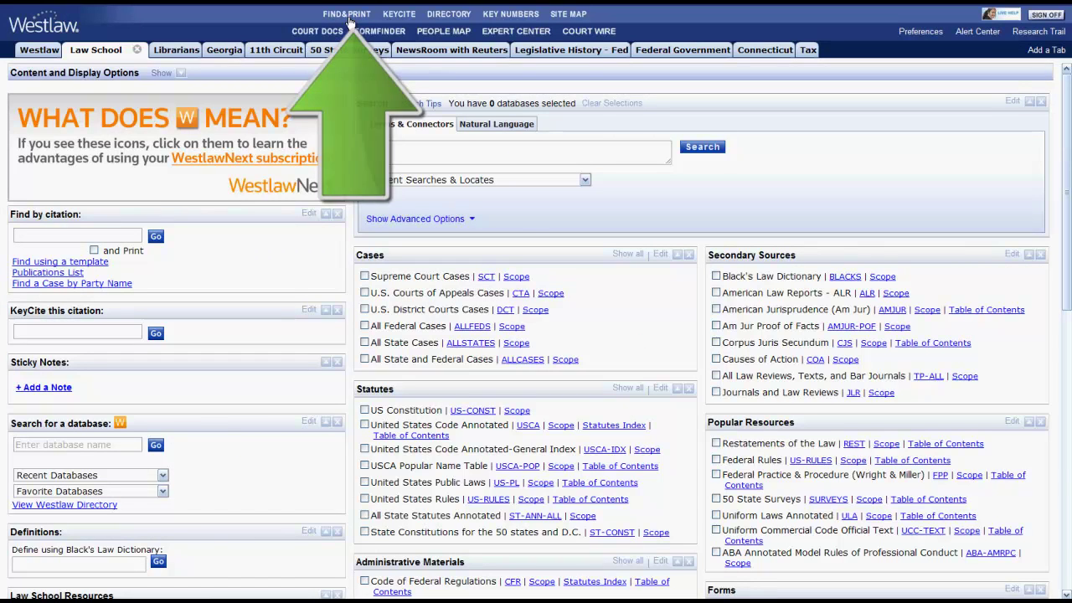
click(346, 14)
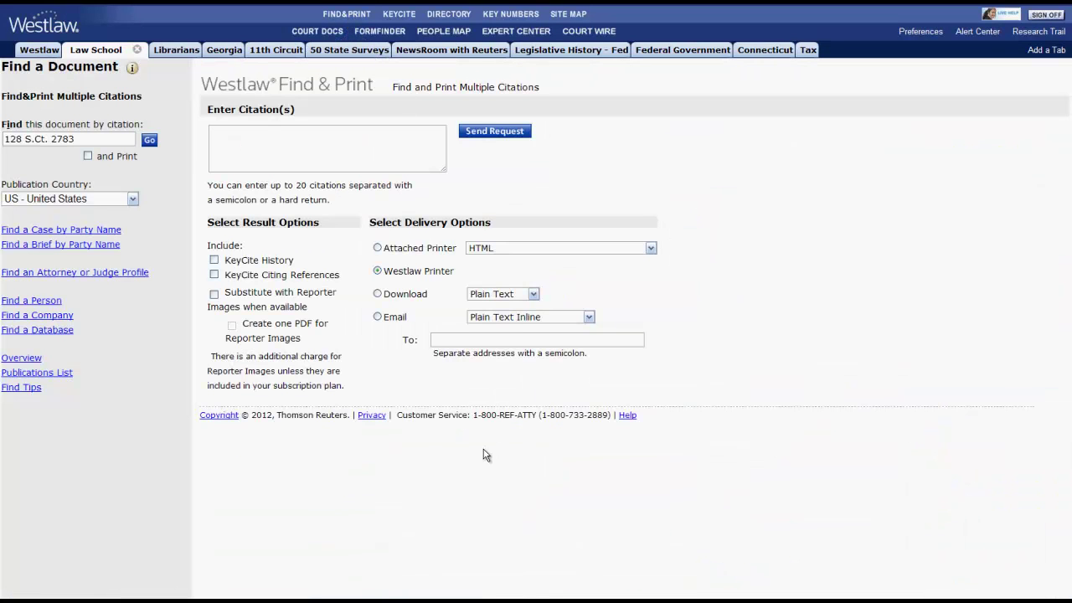
click(113, 233)
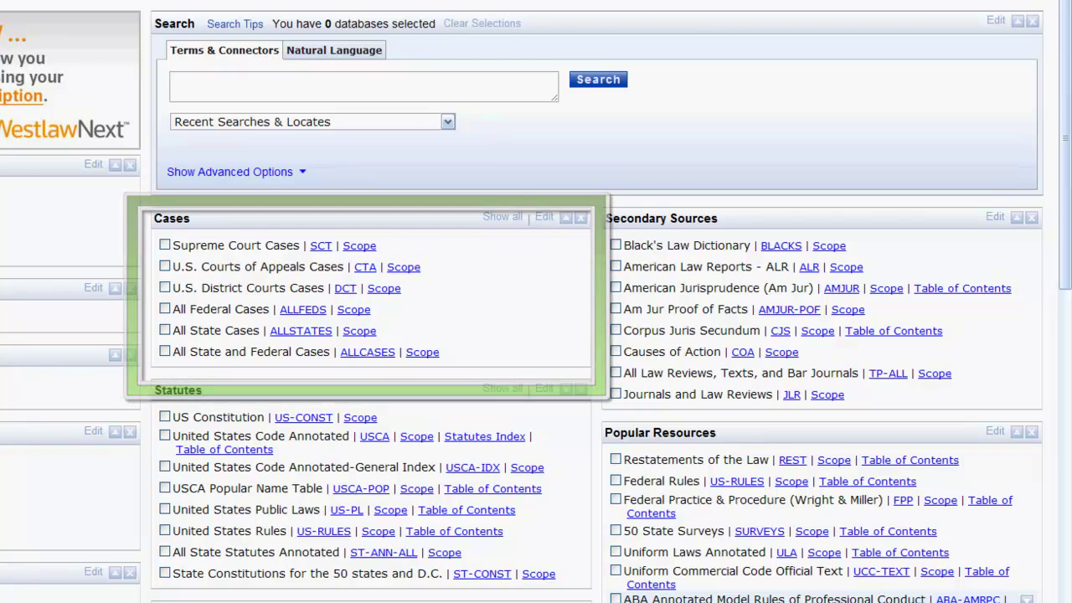
Show the full list of case databases and select 4th Circuit, 3rd Circuit and All State Cases
click(496, 219)
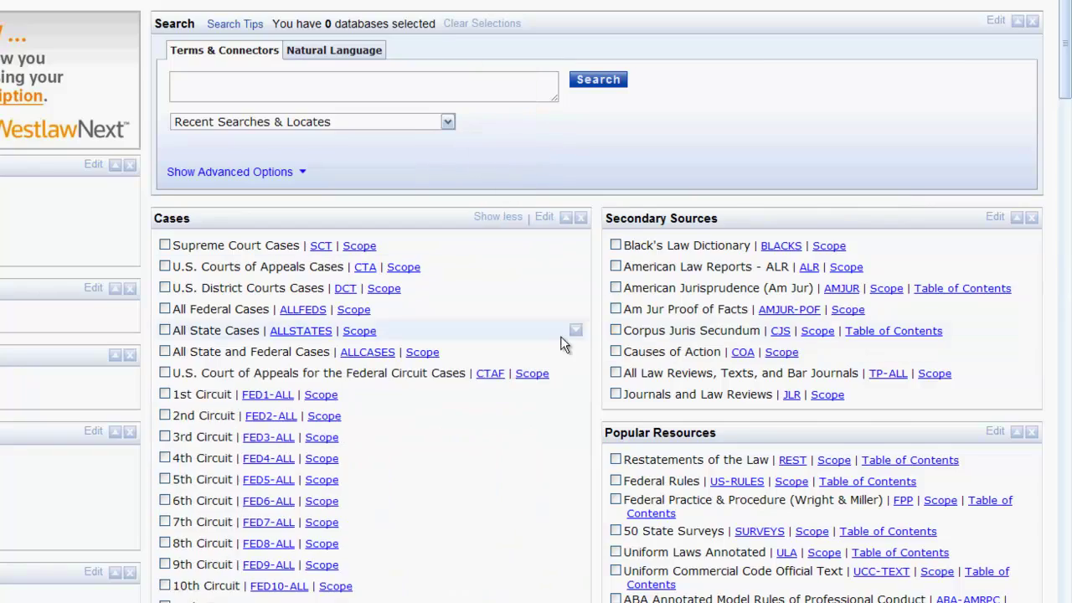
scroll(561, 338, down, 4)
scroll(561, 336, down, 6)
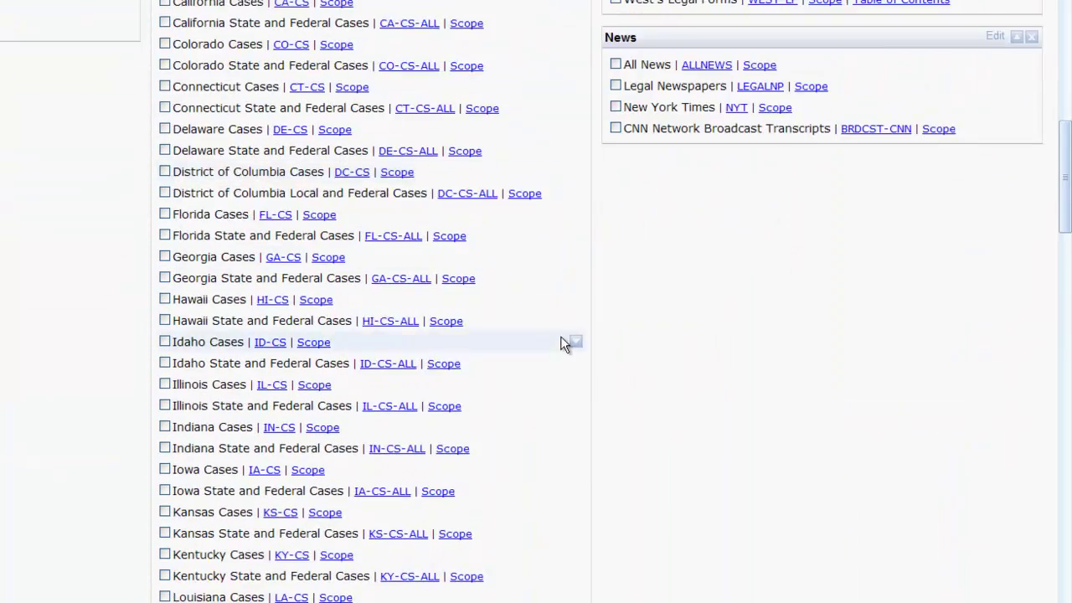
scroll(532, 254, up, 10)
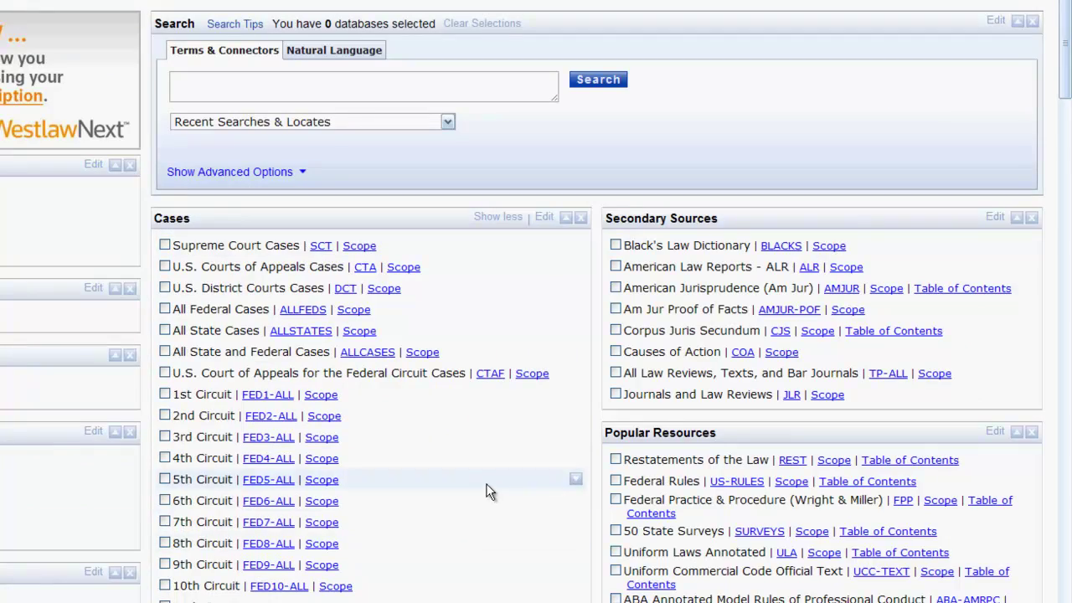
click(165, 459)
click(165, 437)
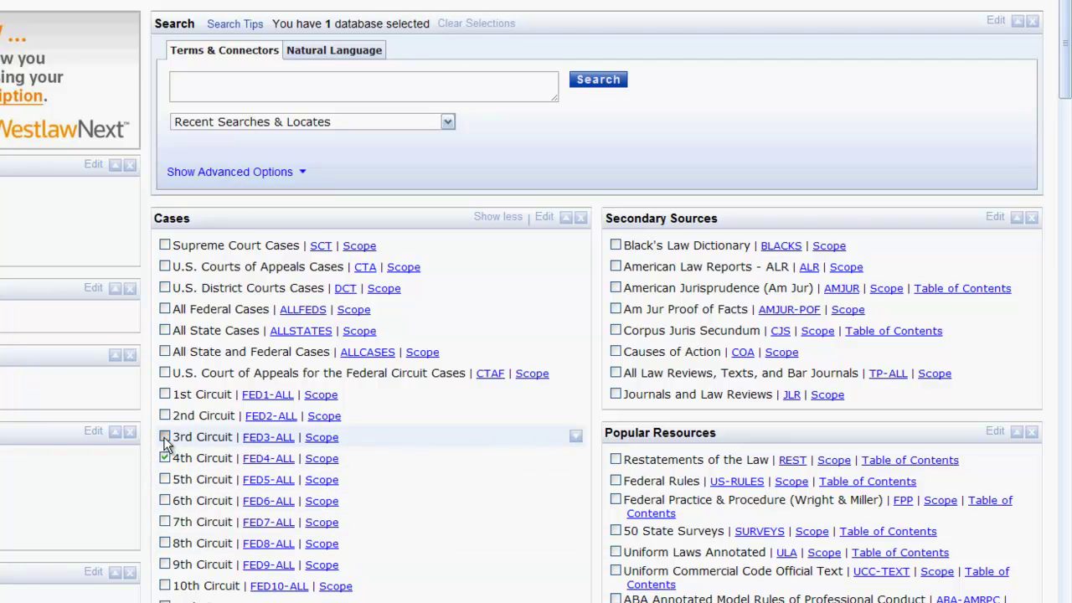
click(165, 331)
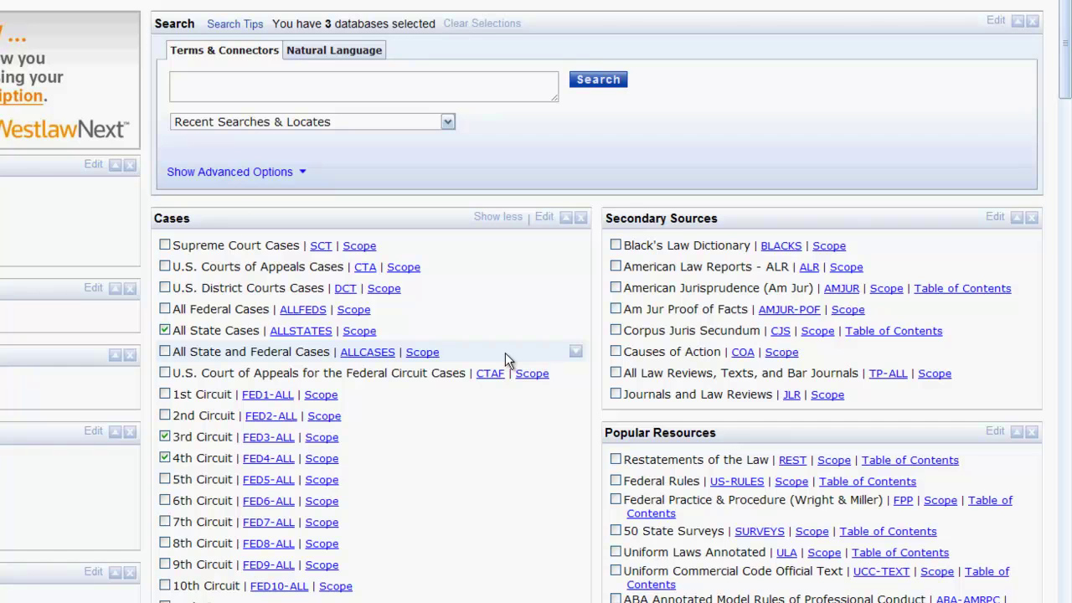
Run a Terms & Connectors search for "adverse possession" /s fence in the selected databases and open Locate in Result
click(482, 88)
text("adverse possession" /s fence)
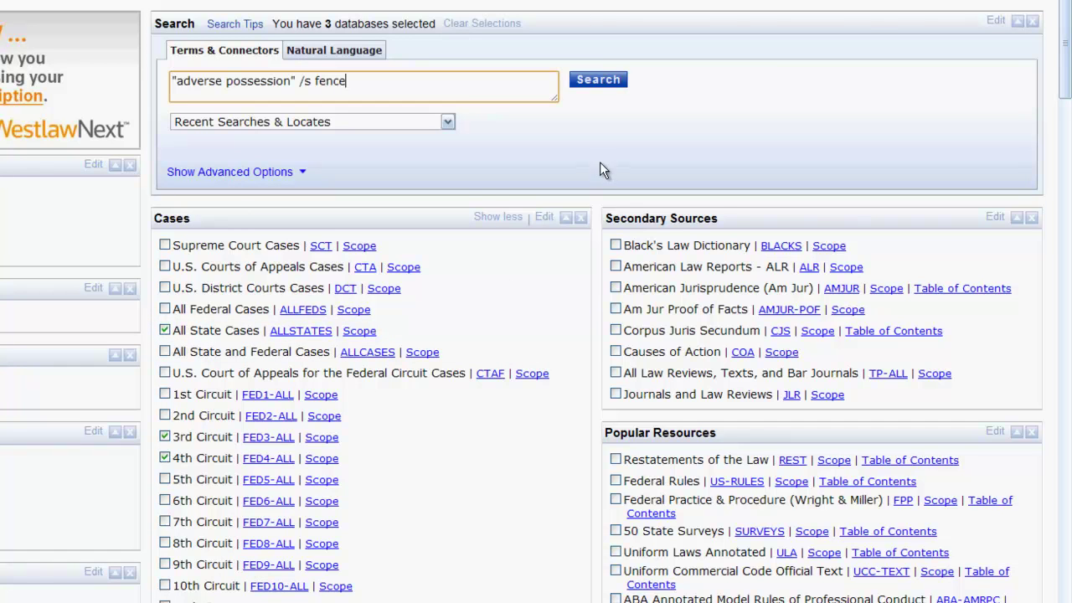
click(618, 80)
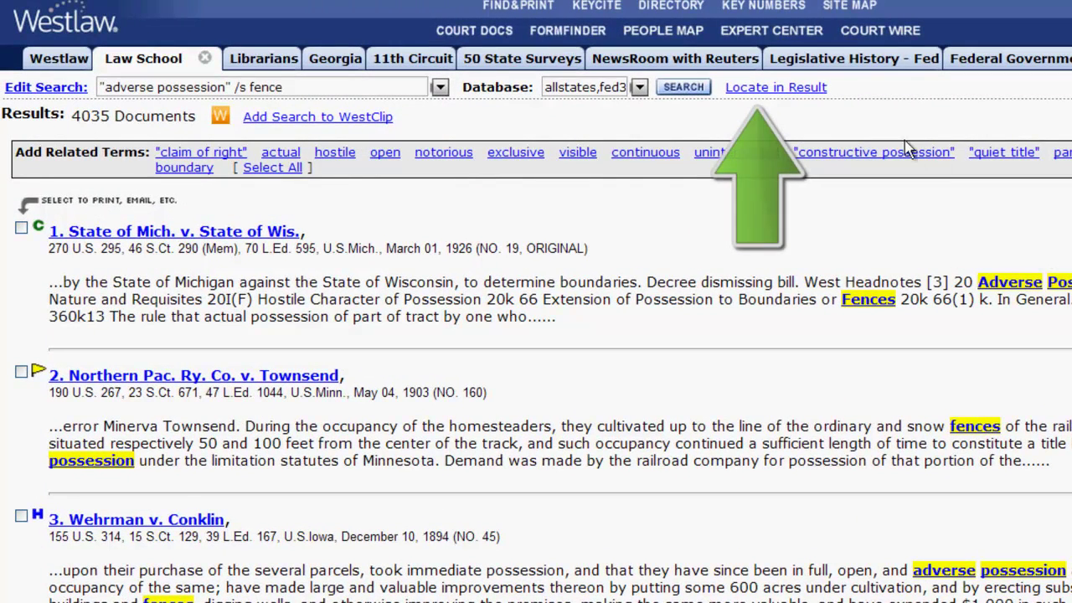
click(793, 94)
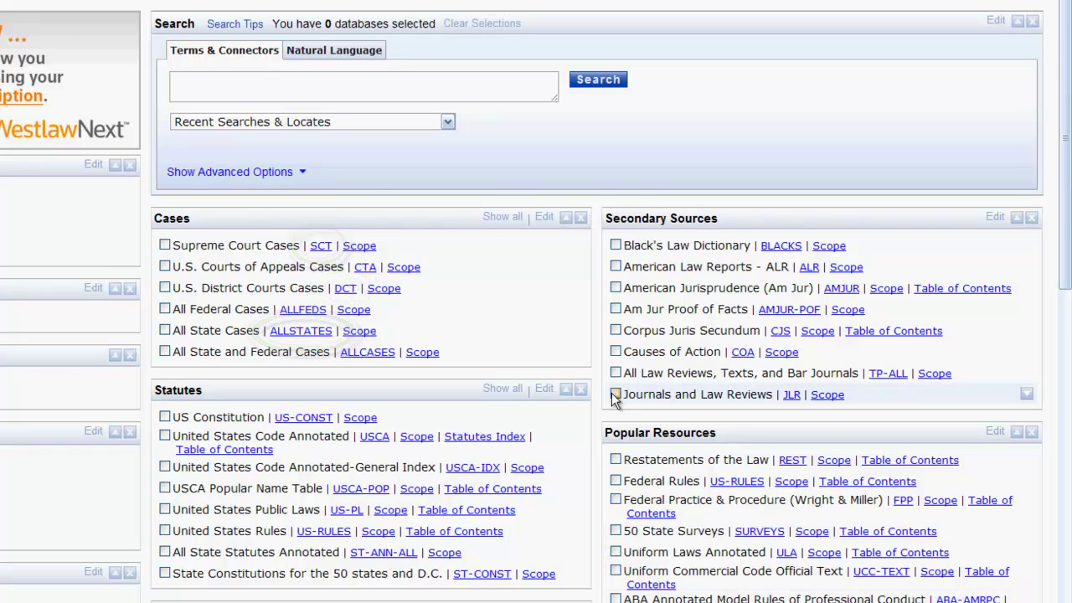
Open the All State Cases database (ALLSTATES) on its own
click(306, 332)
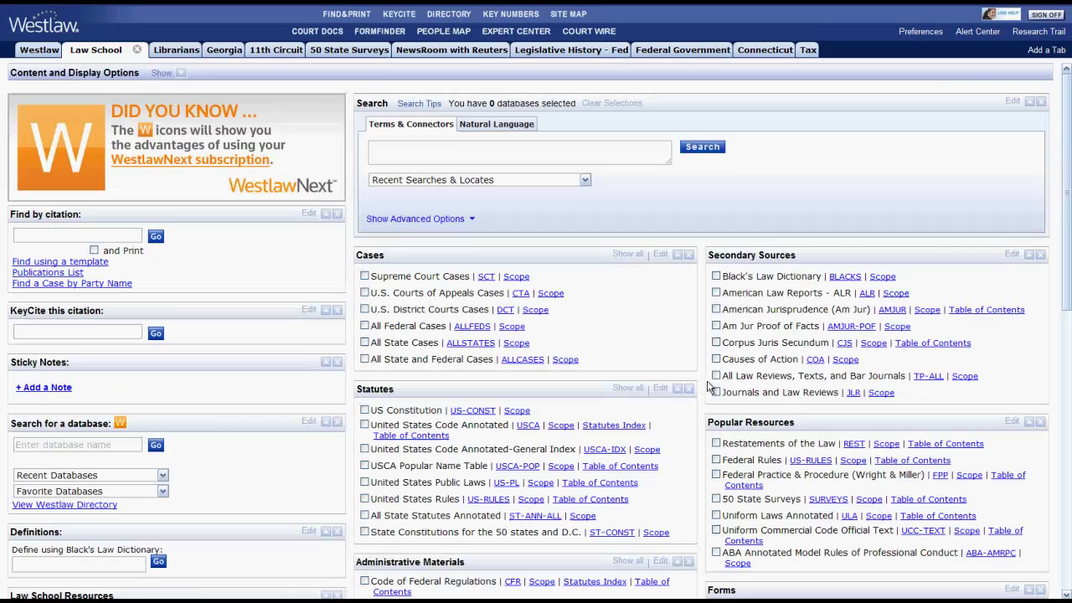
Browse the Westlaw Directory through federal cases and Courts of Appeals Cases by Circuit to the 2nd Circuit database (CTA2)
click(460, 16)
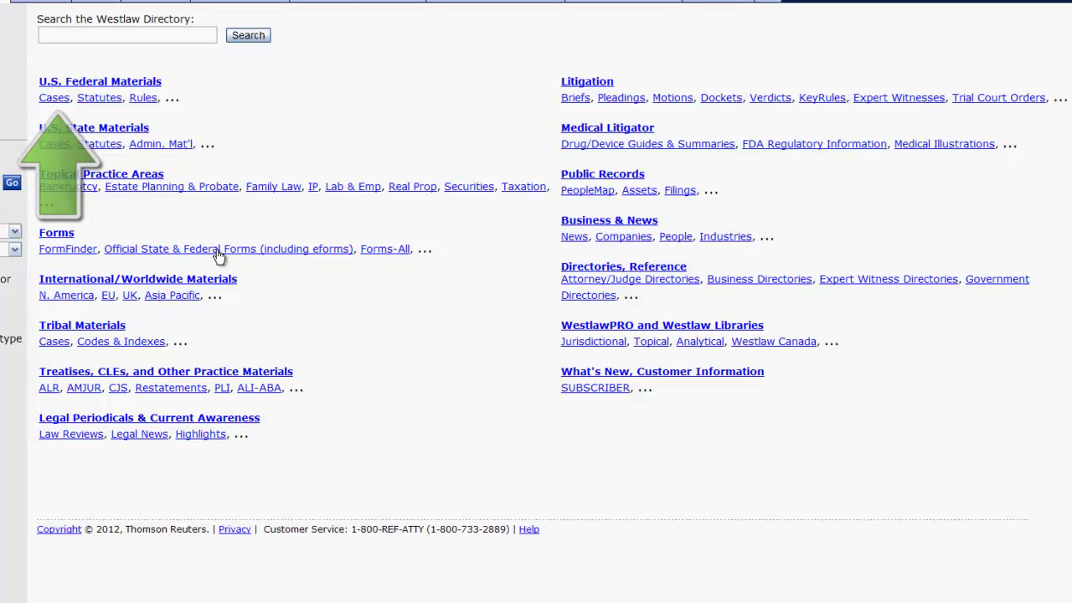
click(55, 98)
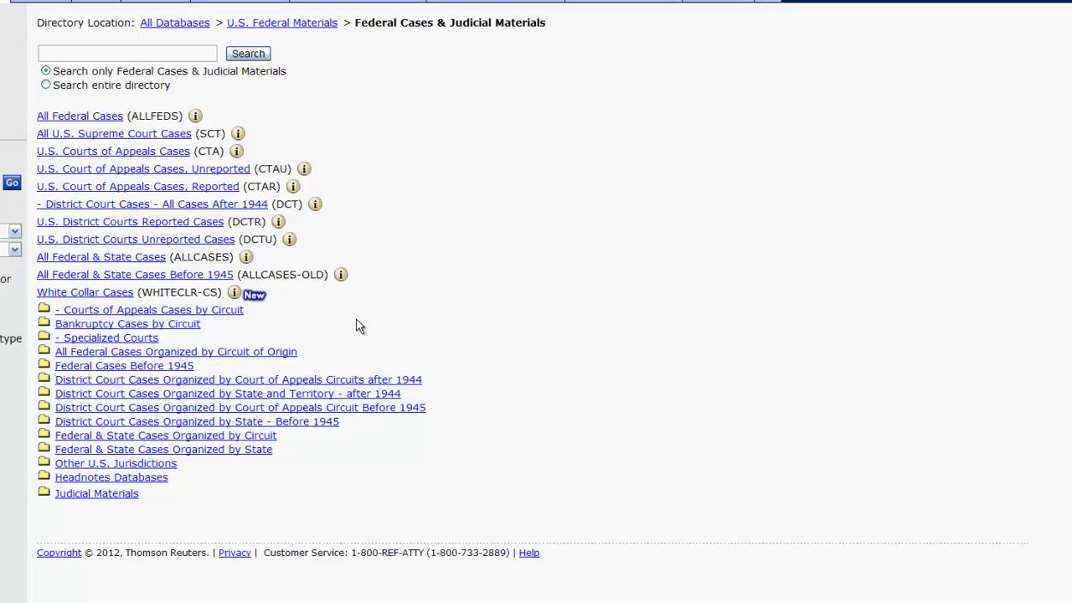
click(231, 310)
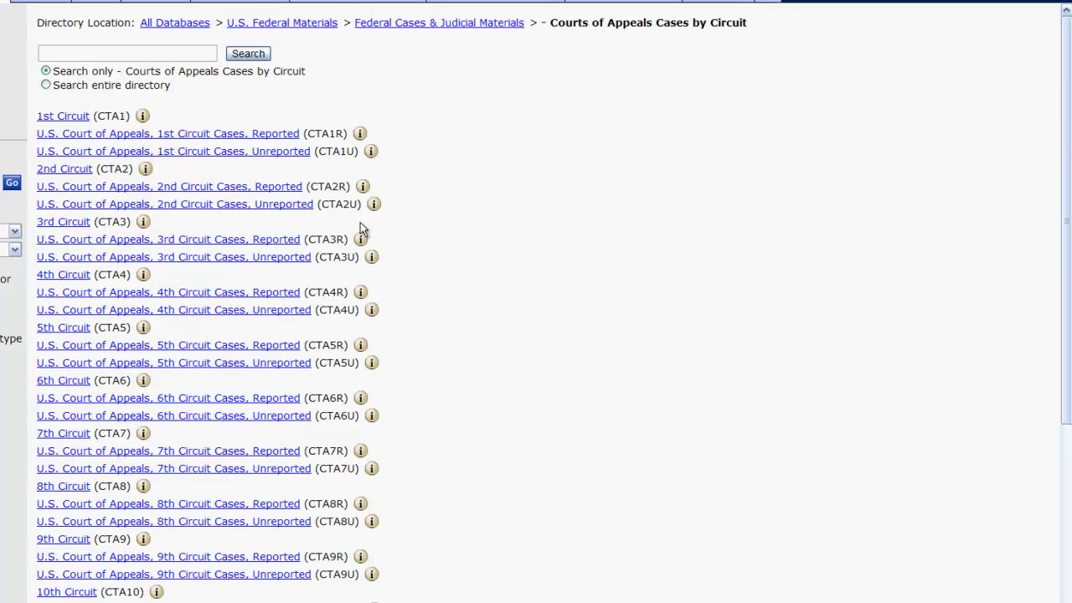
click(75, 170)
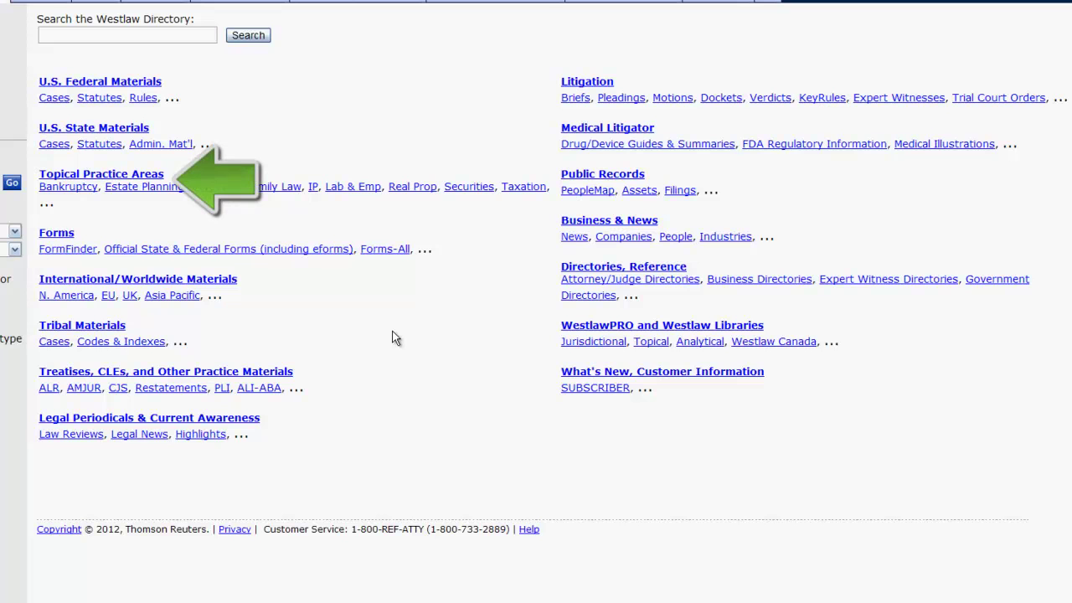
Browse the directory's Topical Practice Areas to Animal Law and open Animal Law Cases
click(148, 176)
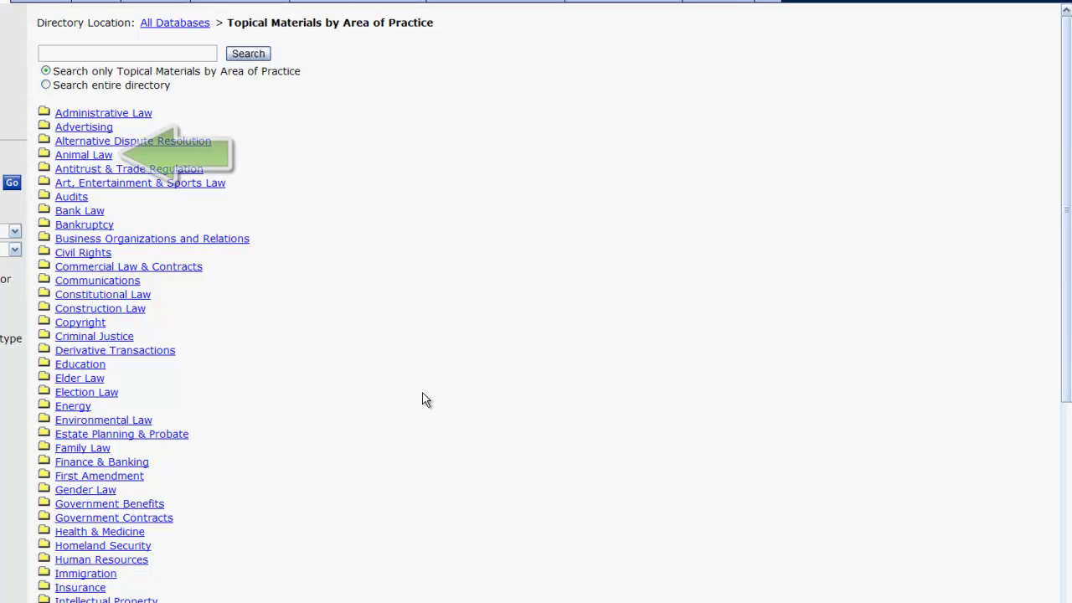
click(83, 155)
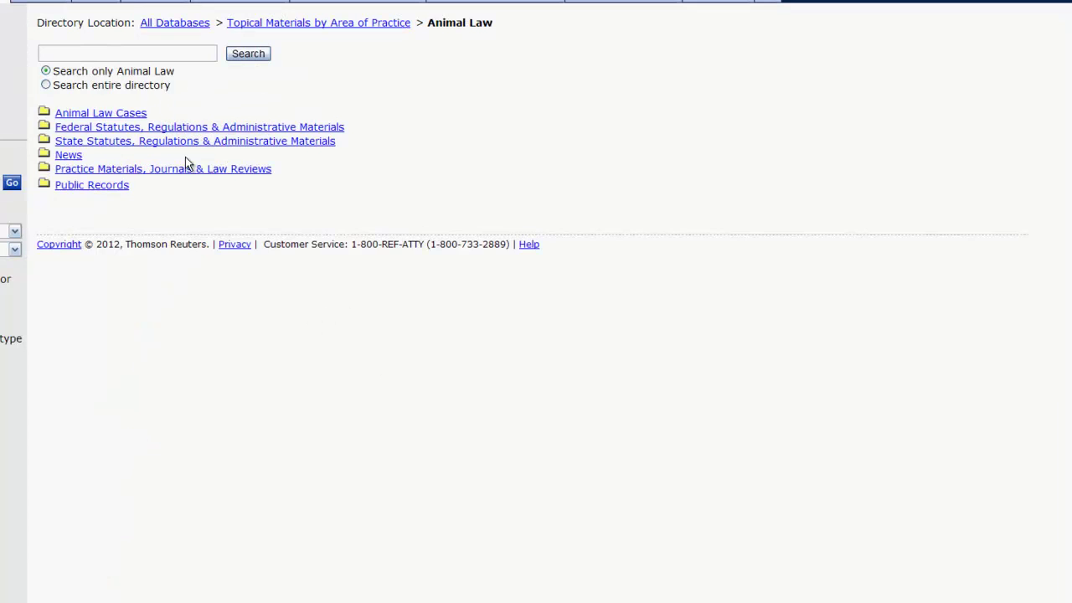
click(118, 113)
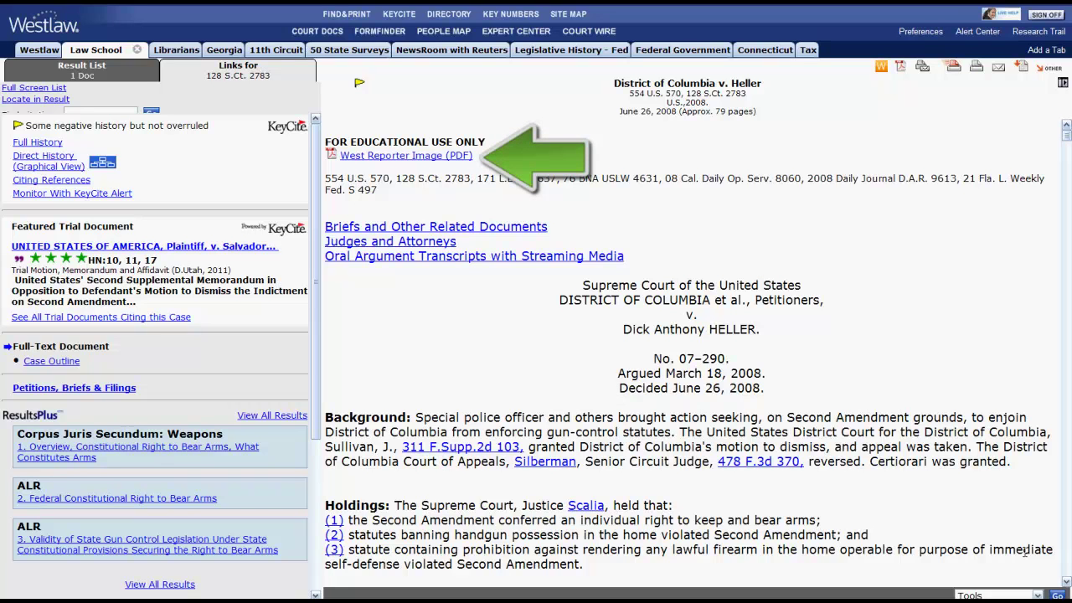
Go to the West Headnotes in District of Columbia v. Heller, follow headnote 1 to its opinion passage, and return to the headnote
click(1066, 581)
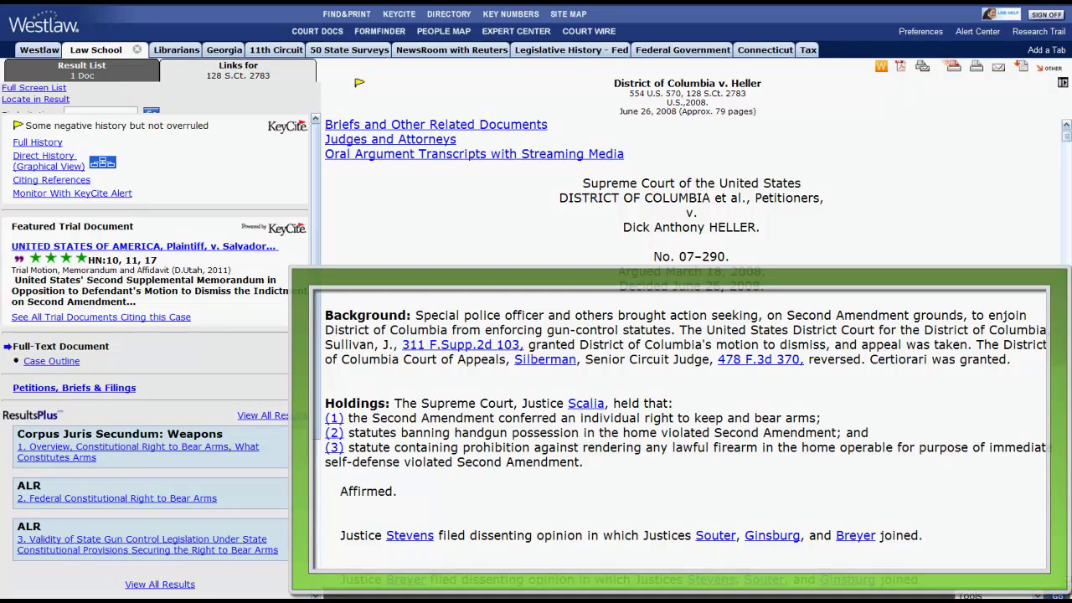
click(1066, 583)
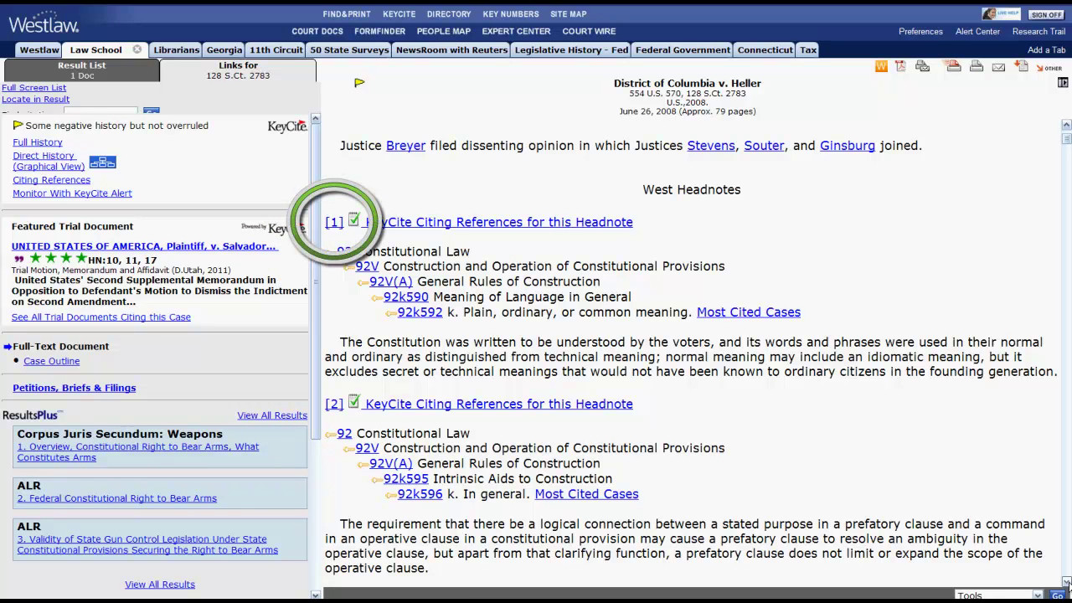
click(336, 222)
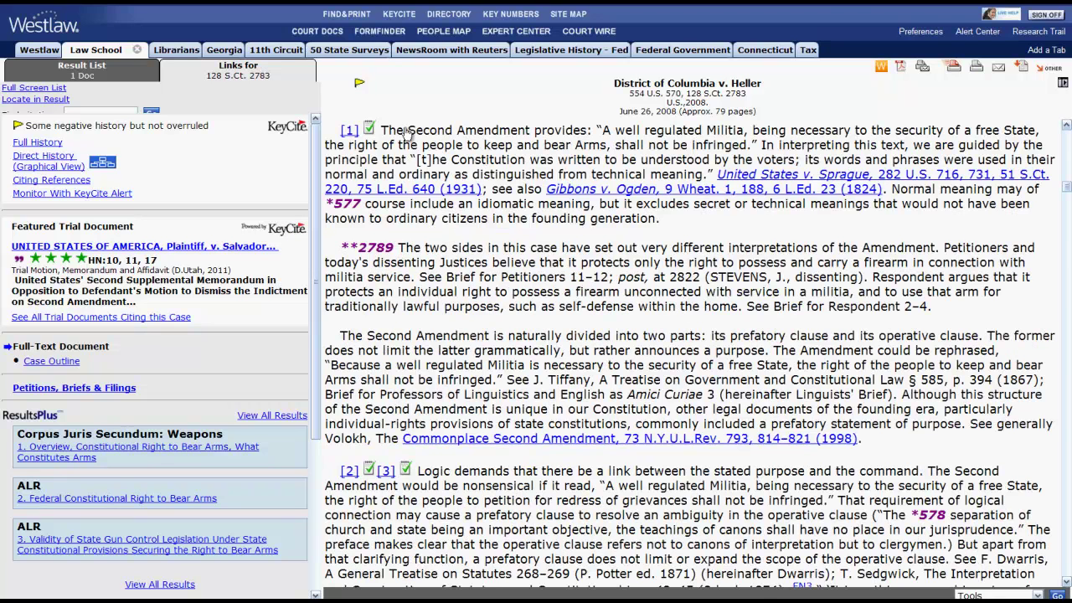
click(350, 131)
Review the case's syllabus, list of attorneys and the beginning of the Court's opinion
scroll(1010, 379, down, 10)
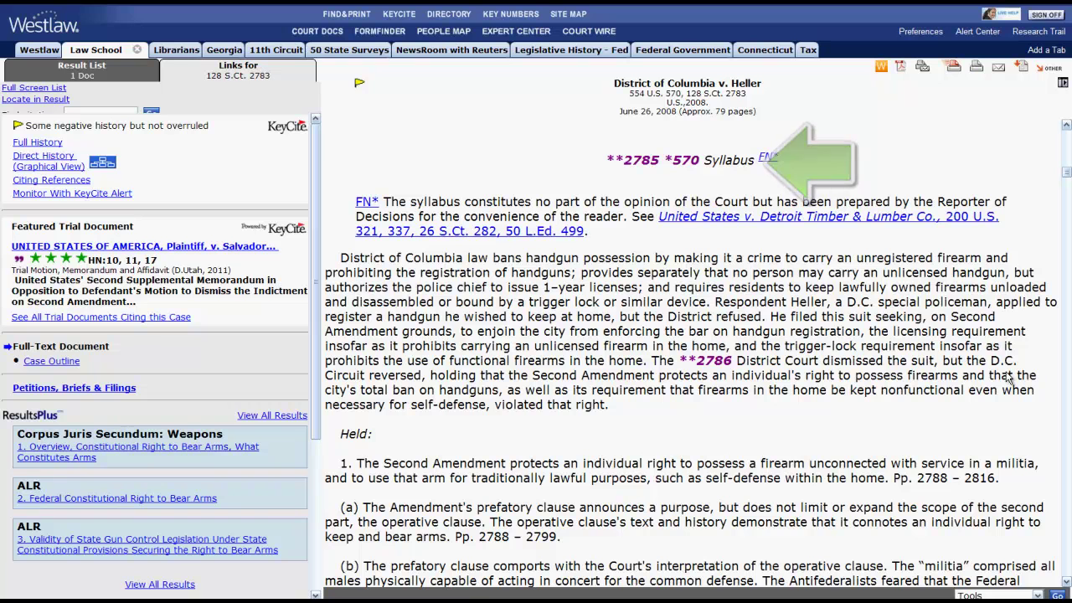
scroll(1009, 379, down, 10)
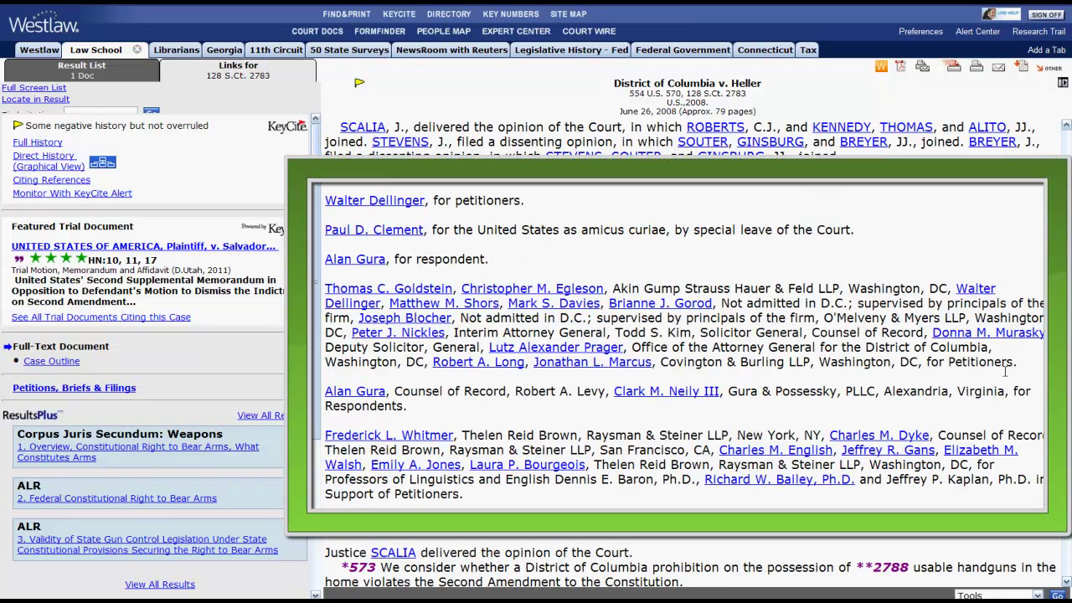
scroll(976, 384, down, 5)
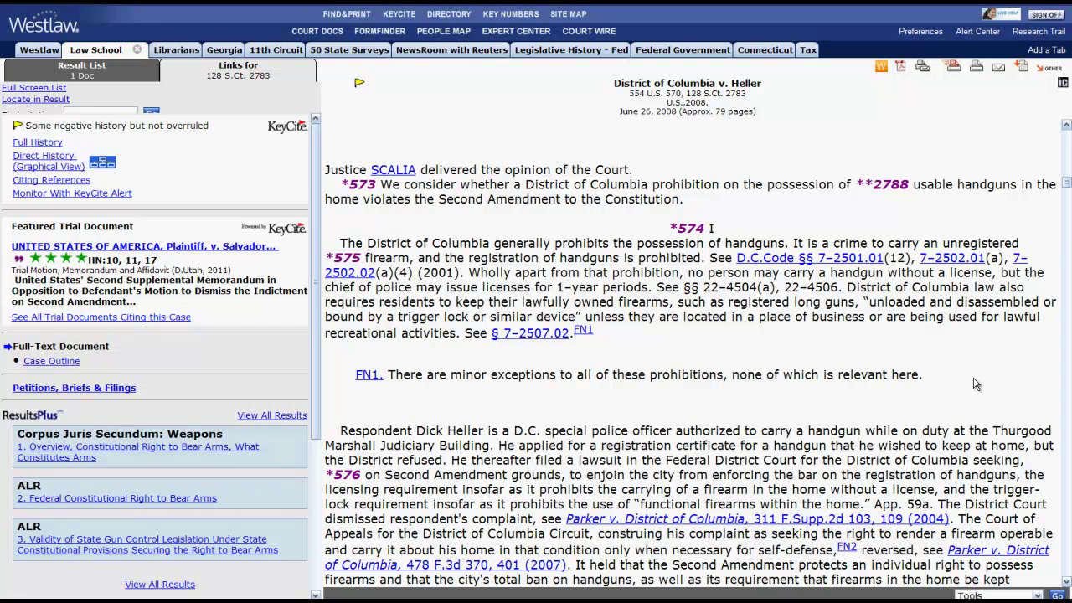